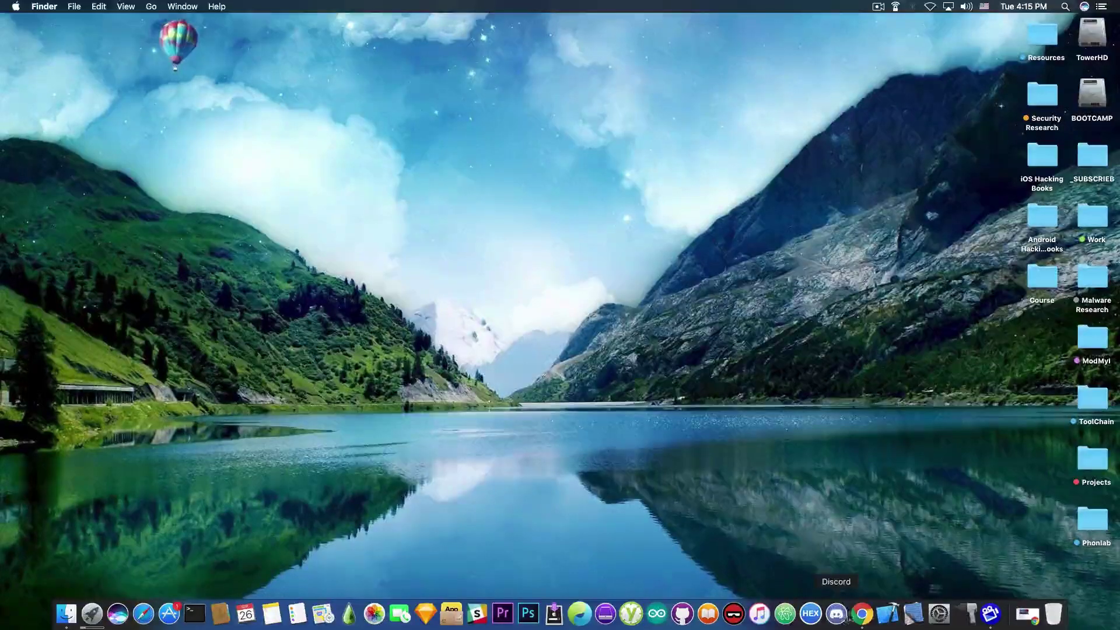
Review the install instructions, supported devices and v1.1 beta 1 release notes on the Home Depot page in Chrome
left_click(862, 614)
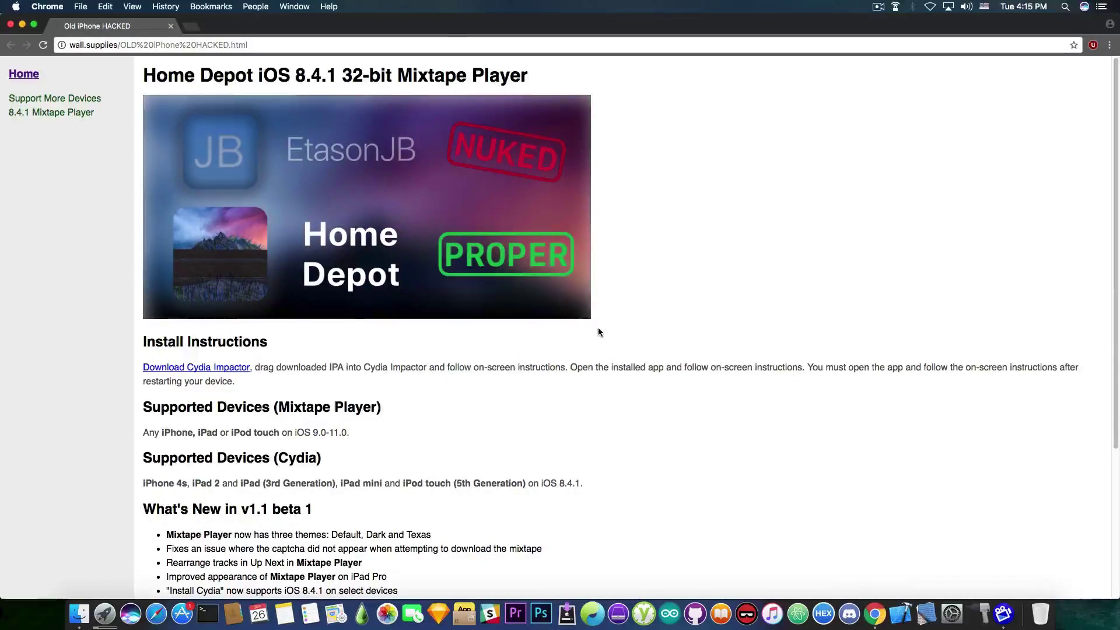
scroll(431, 423, "down", 1)
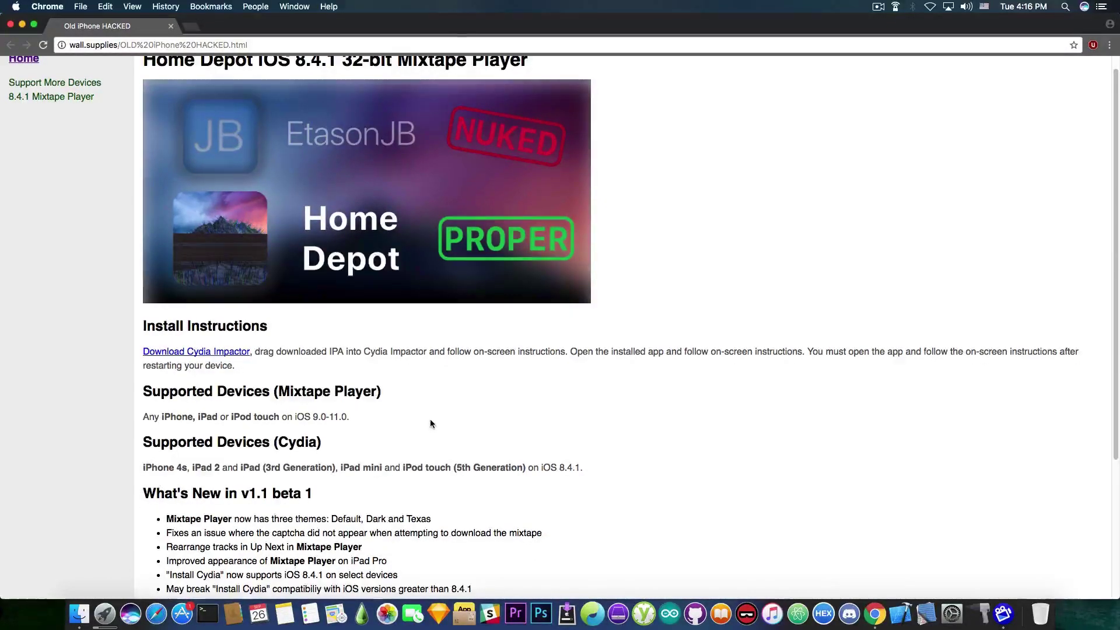
scroll(430, 424, "down", 4)
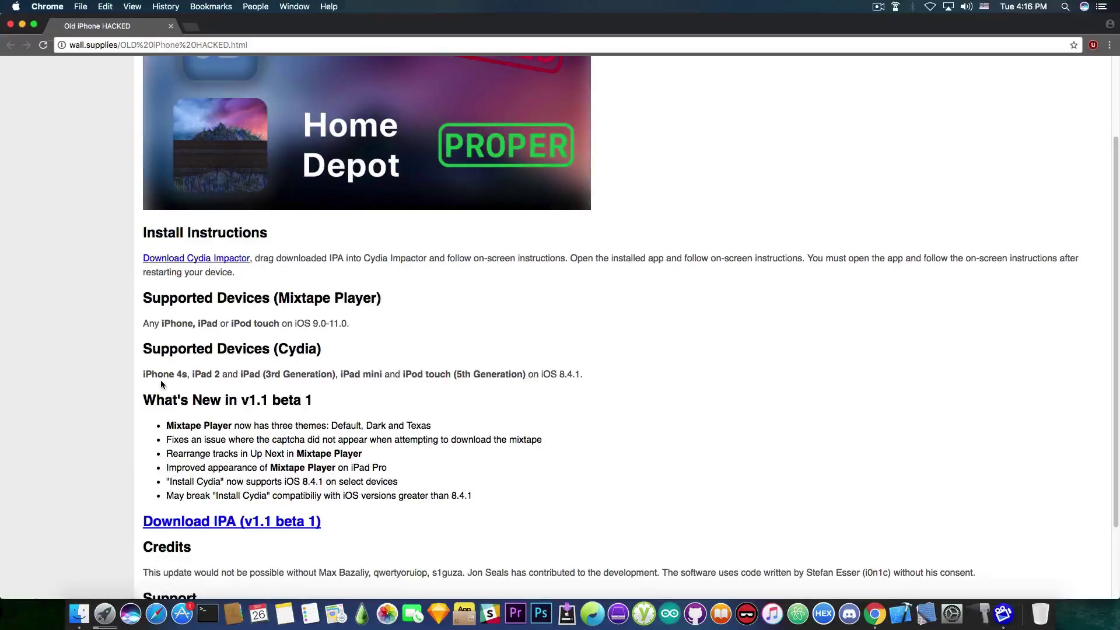
scroll(160, 380, "up", 3)
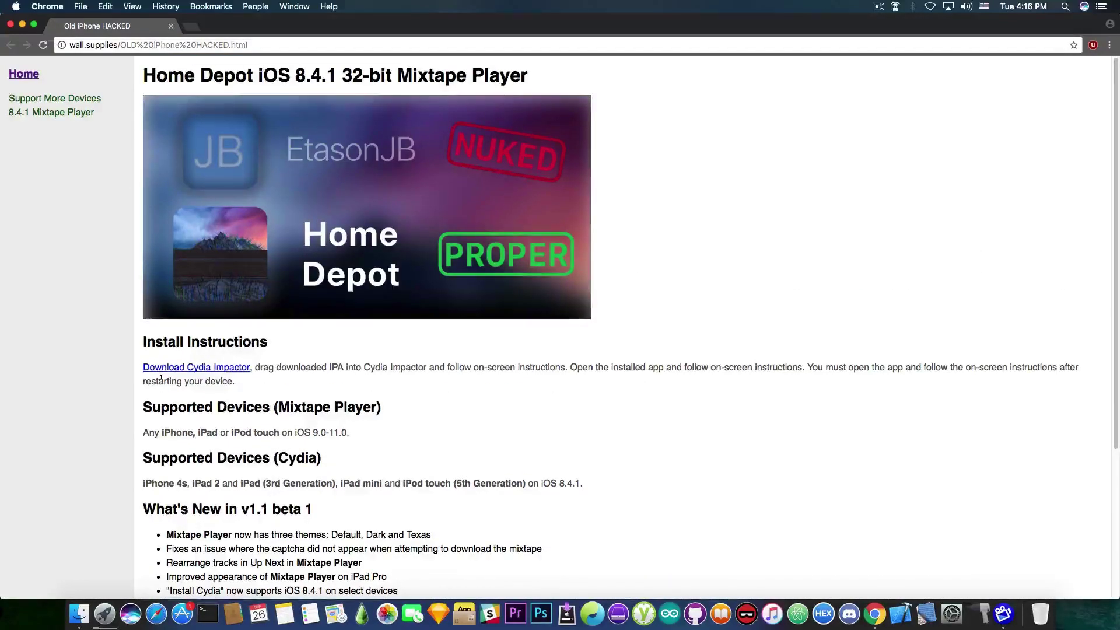
scroll(161, 378, "down", 3)
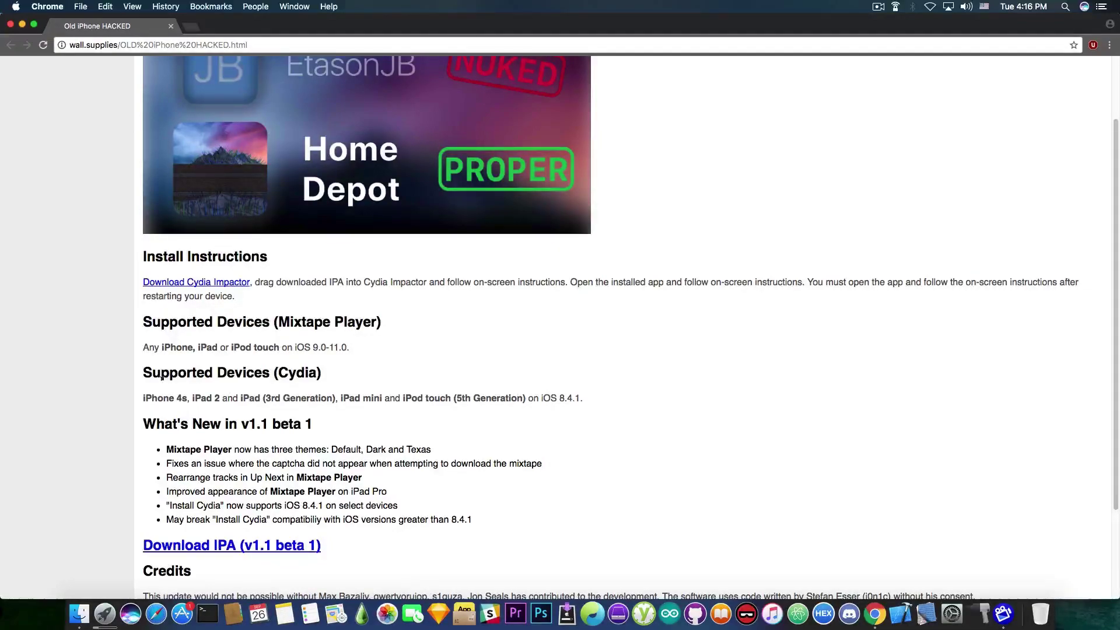
scroll(170, 408, "down", 1)
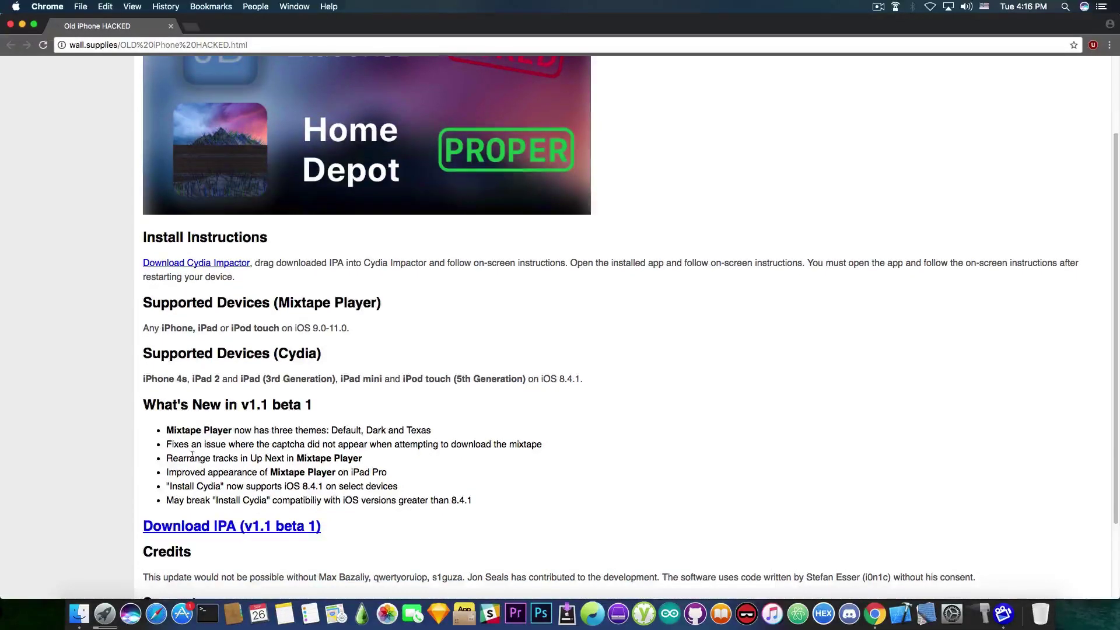
scroll(191, 453, "down", 4)
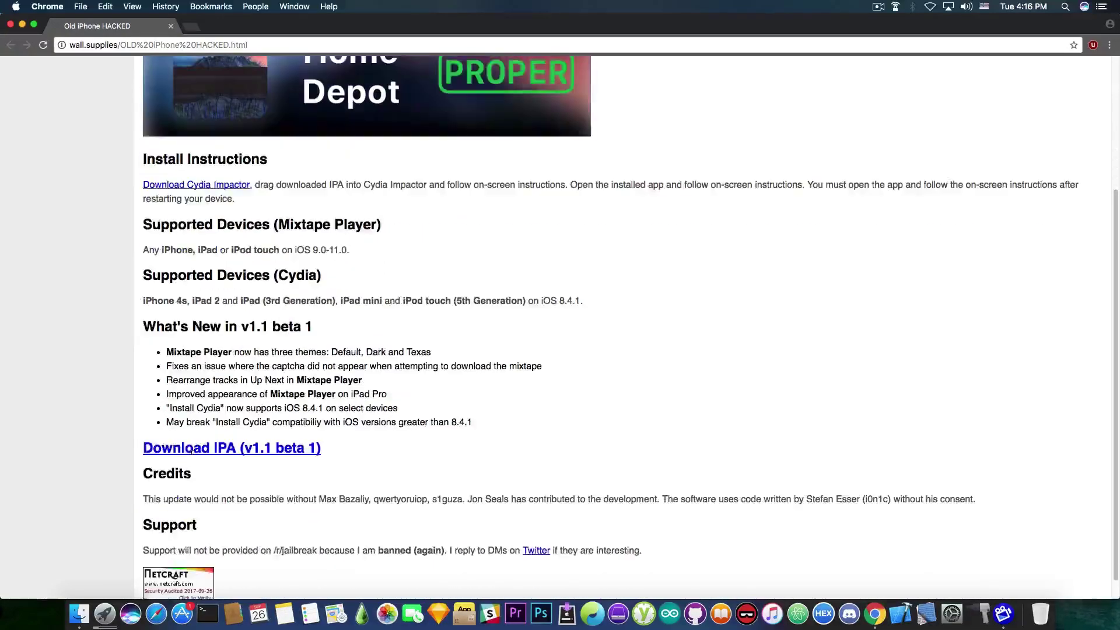
scroll(192, 452, "up", 10)
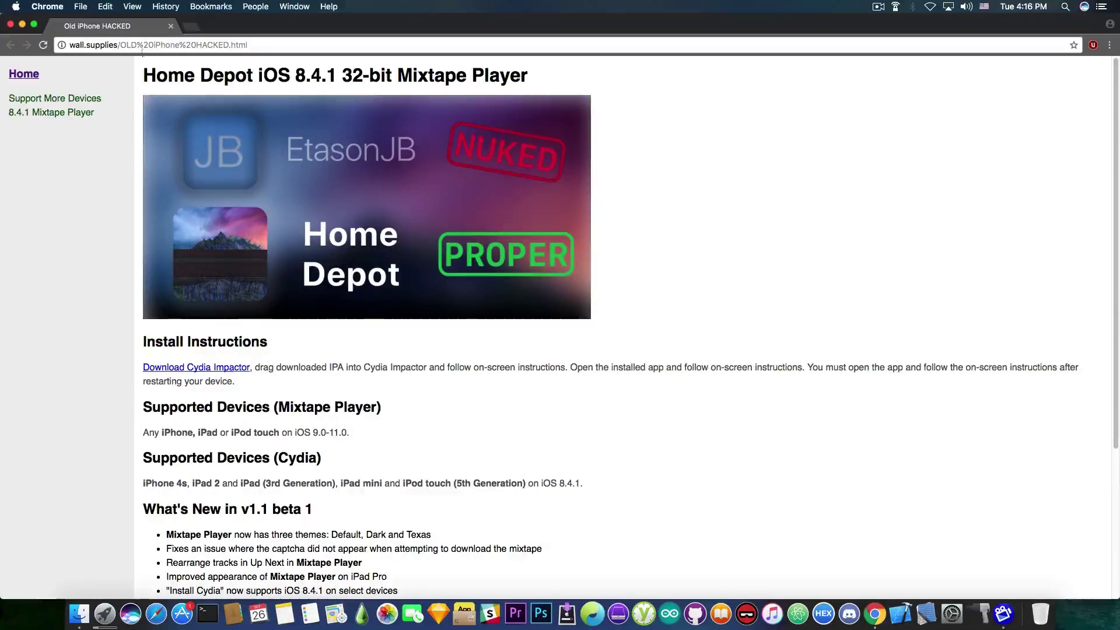
Download the Mixtape Player IPA (v1.1 beta 1) and minimize the browser window
scroll(207, 432, "down", 5)
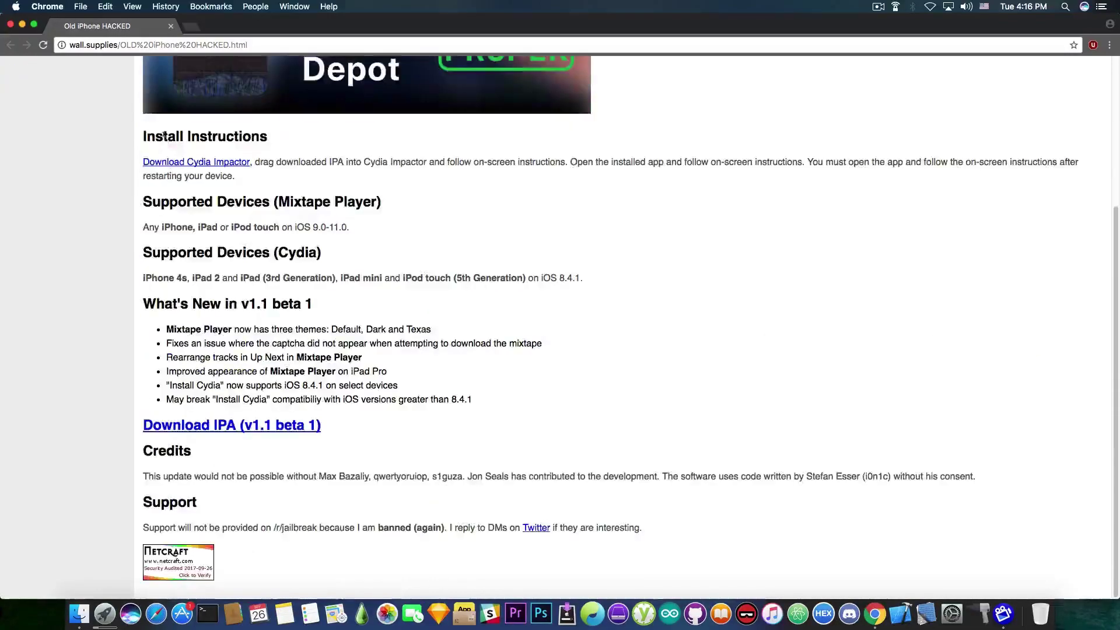
left_click(208, 431)
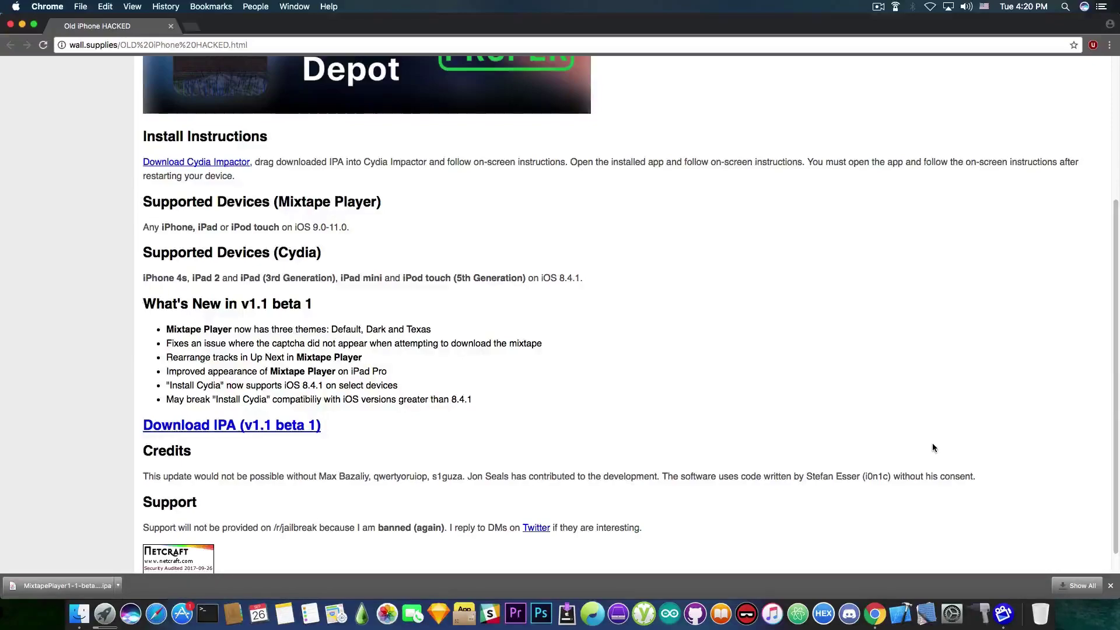
scroll(932, 448, "up", 1)
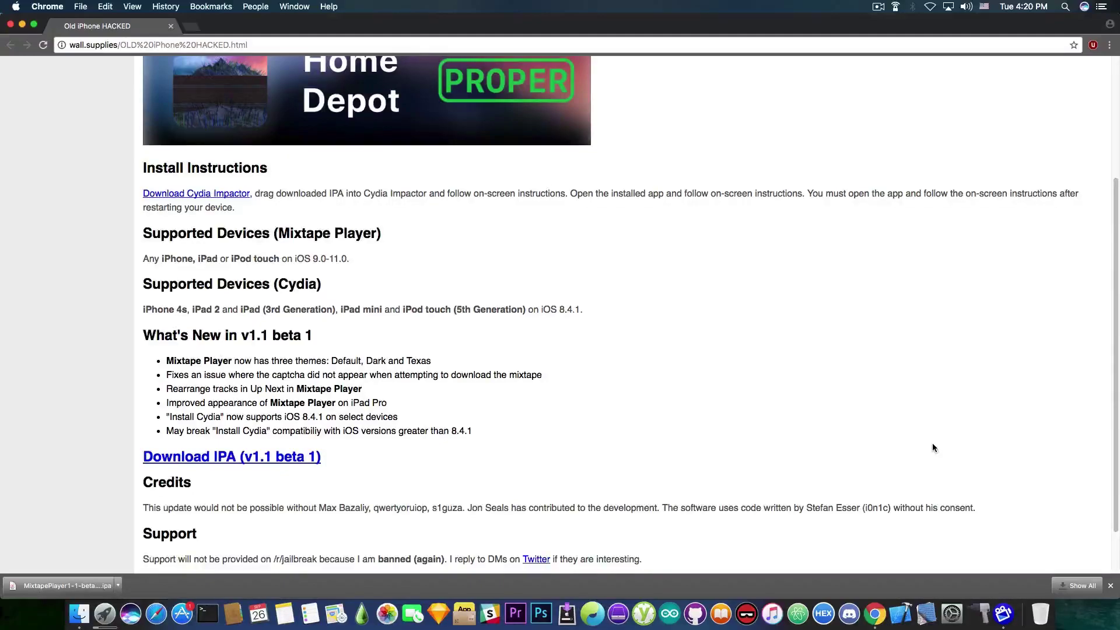
scroll(932, 448, "up", 4)
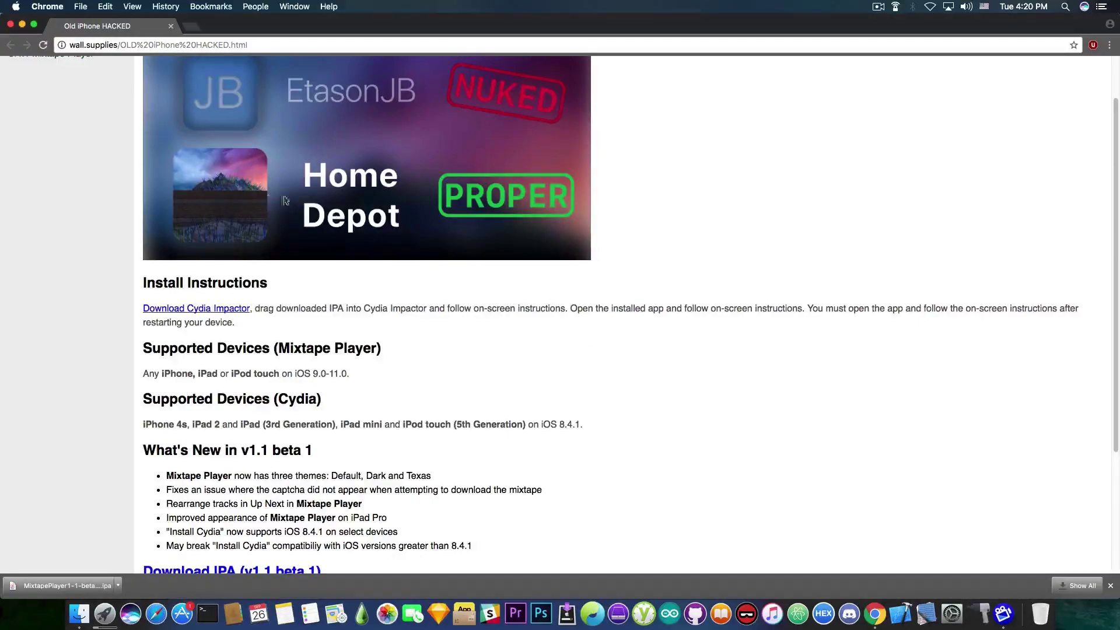
left_click(23, 24)
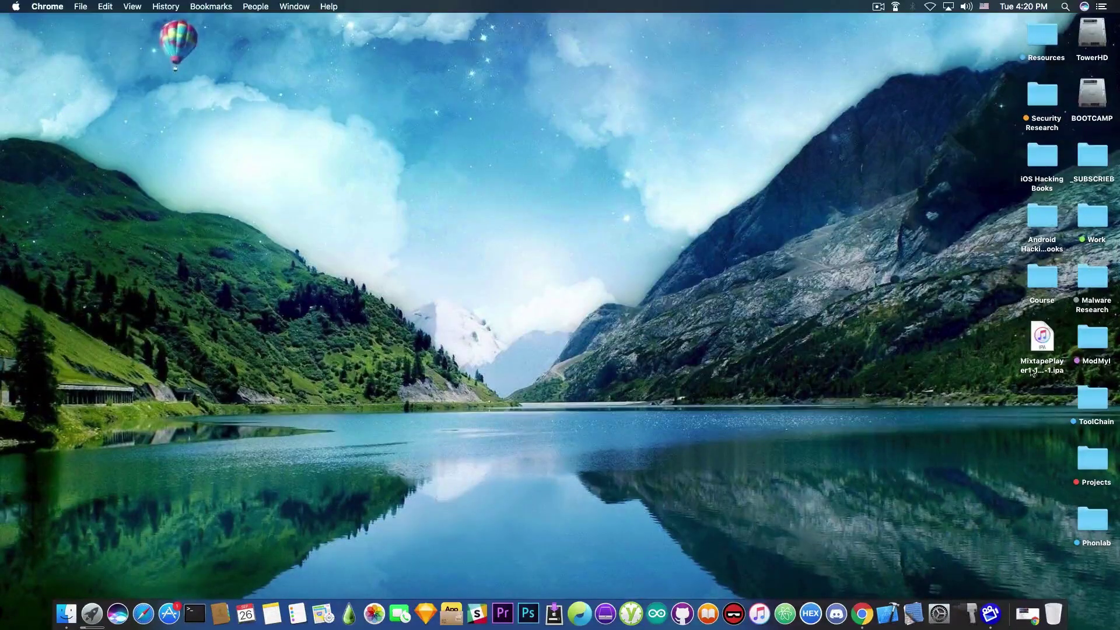
Open Cydia Impactor and load the downloaded MixtapePlayer IPA into it for installation on the connected iPod
left_click(1036, 341)
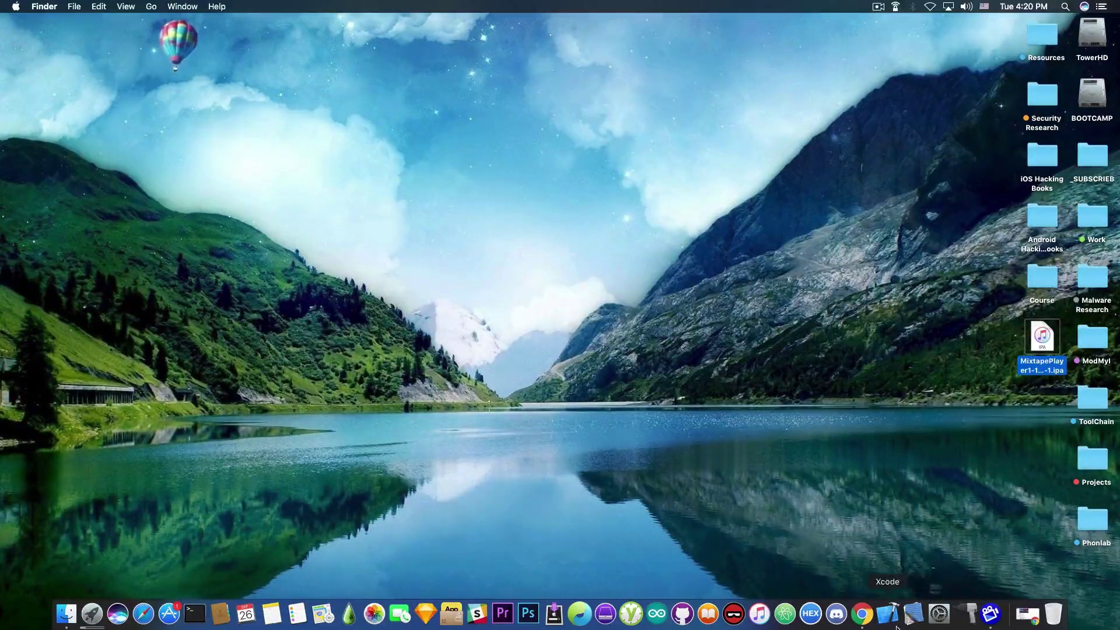
left_click(967, 608)
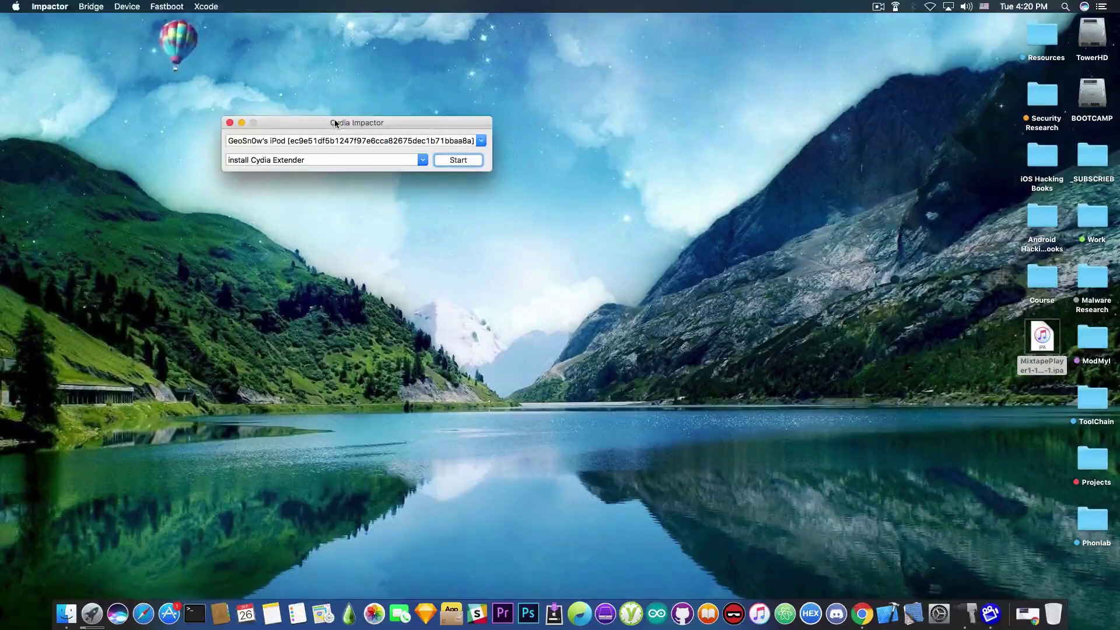
left_click_drag(334, 119, 526, 263)
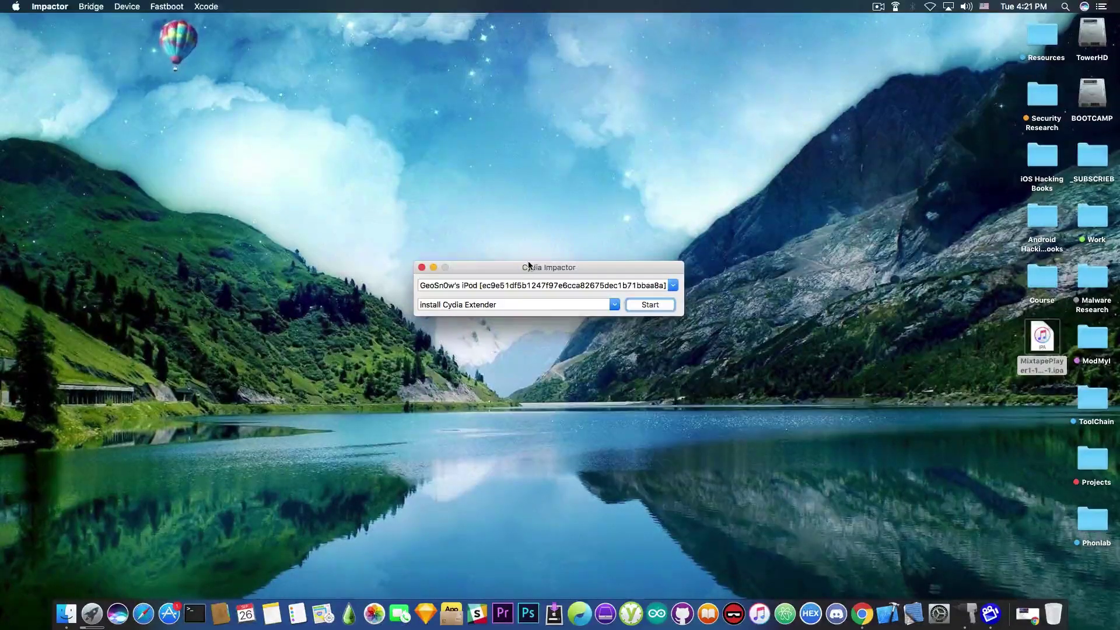
left_click_drag(1042, 337, 548, 283)
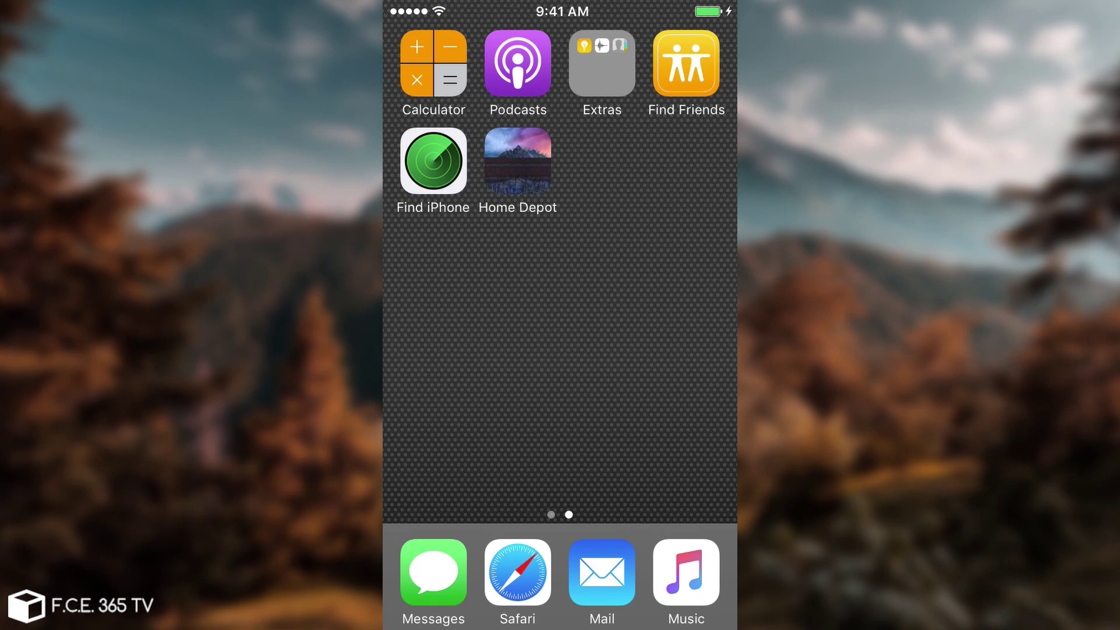
Try to open the newly installed Home Depot app on the iPod and dismiss the developer alert
left_click_drag(467, 350, 671, 350)
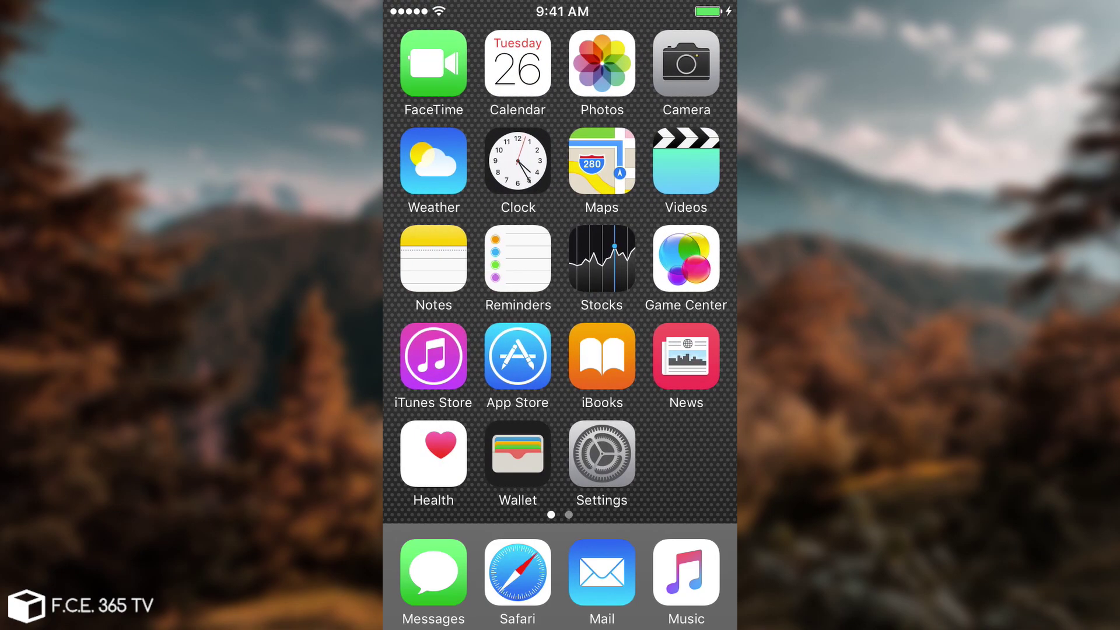
left_click_drag(671, 292, 467, 292)
left_click(517, 161)
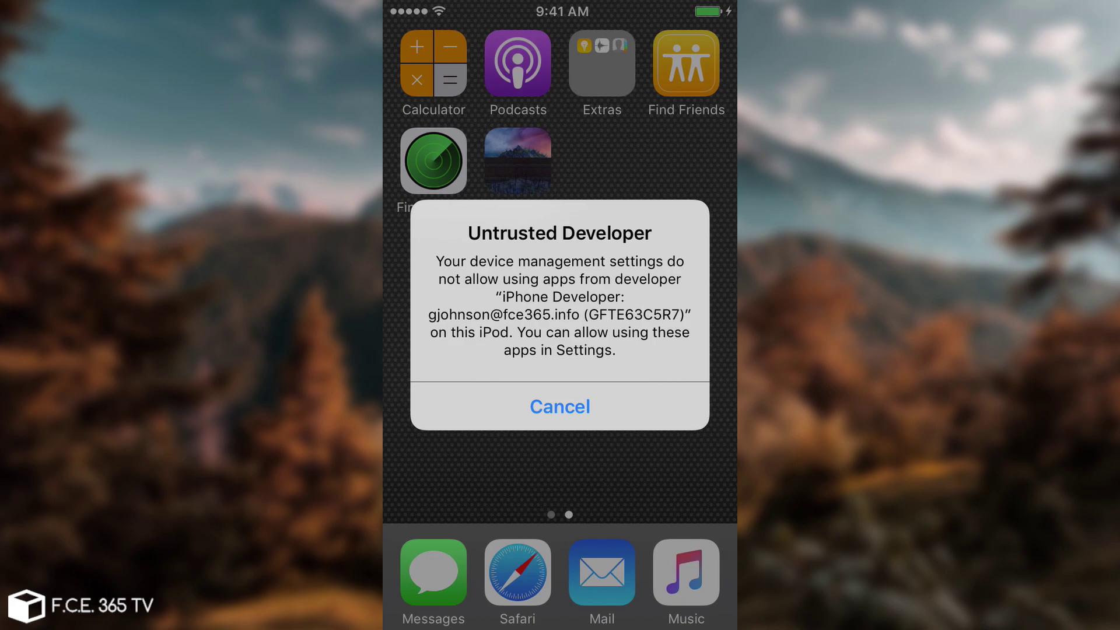
left_click(560, 407)
Trust the Home Depot app's developer under General > Device Management in the iPod's Settings and return to the home screen
left_click_drag(466, 292, 671, 291)
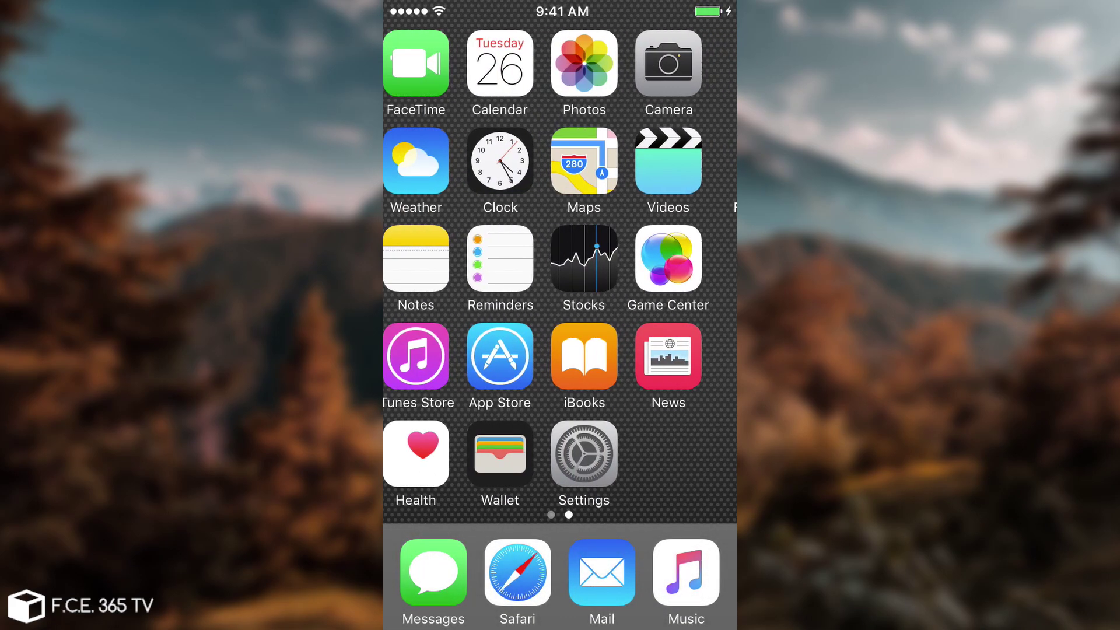
left_click(601, 454)
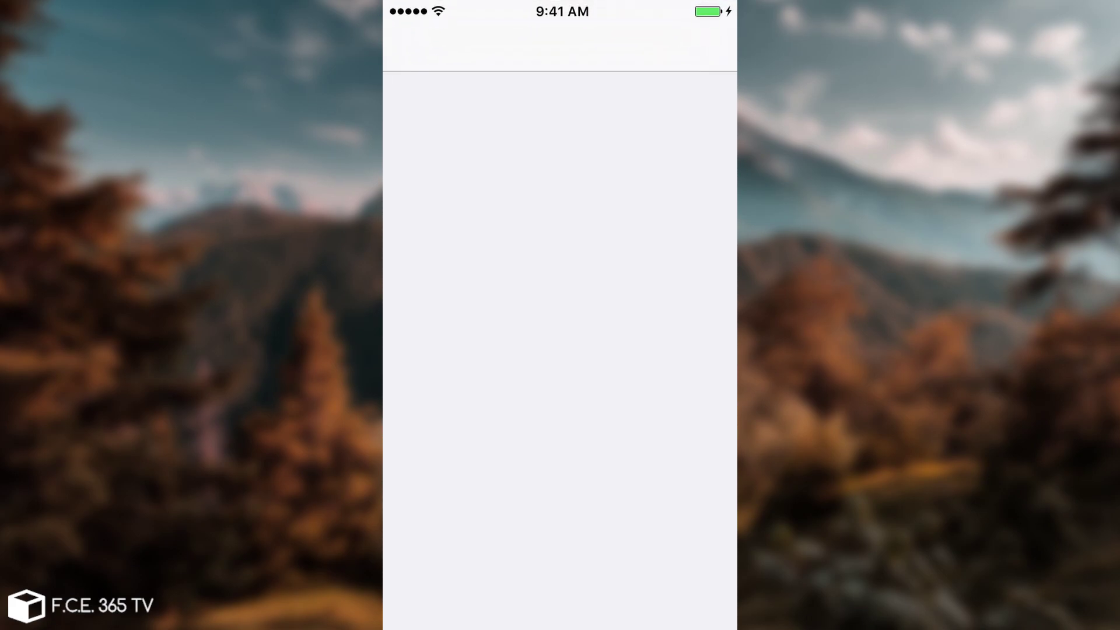
scroll(560, 350, "down", 1)
left_click(560, 450)
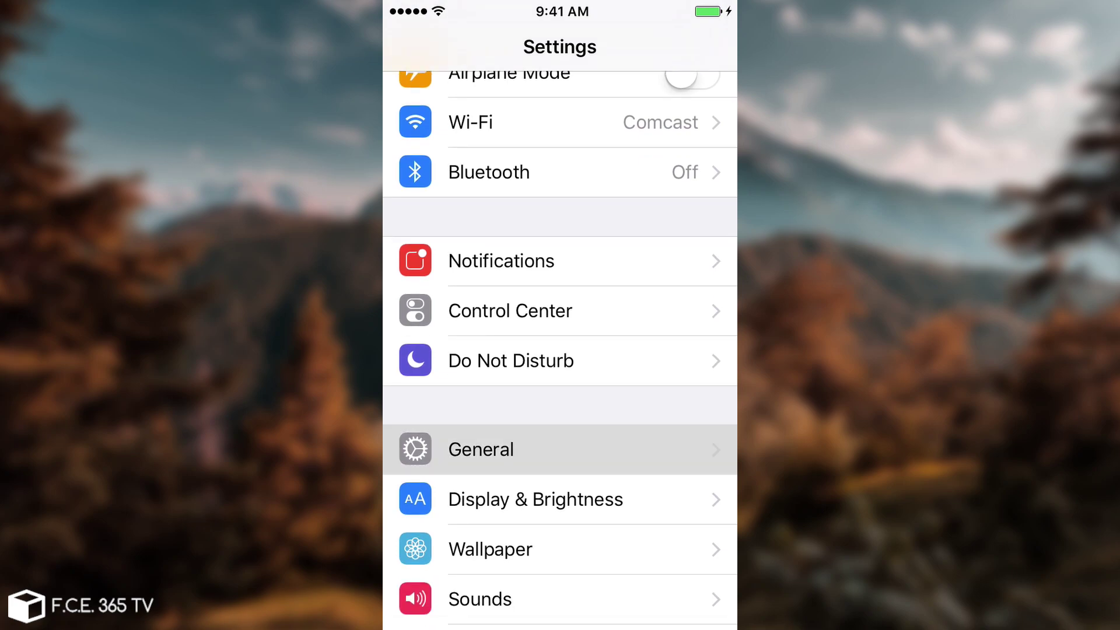
scroll(560, 350, "down", 5)
scroll(560, 350, "down", 8)
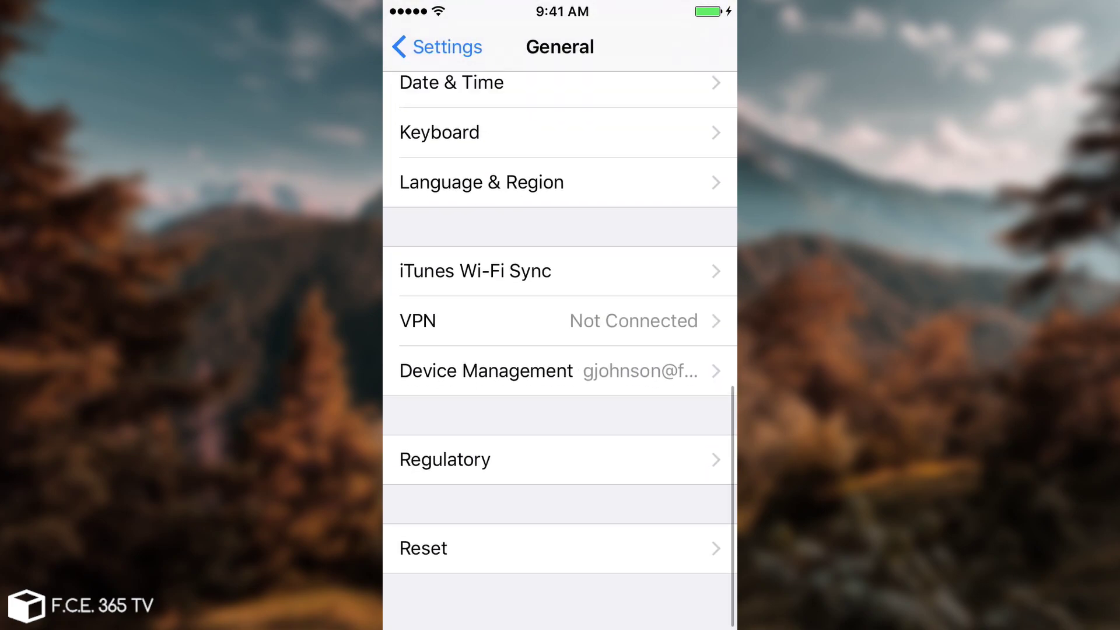
left_click(467, 385)
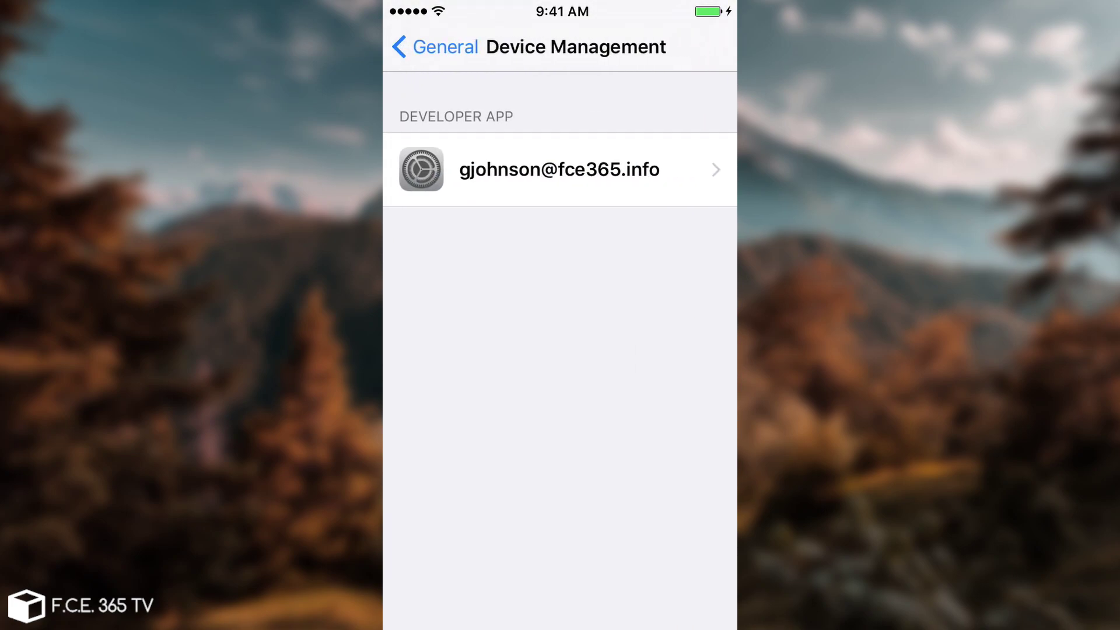
left_click(559, 170)
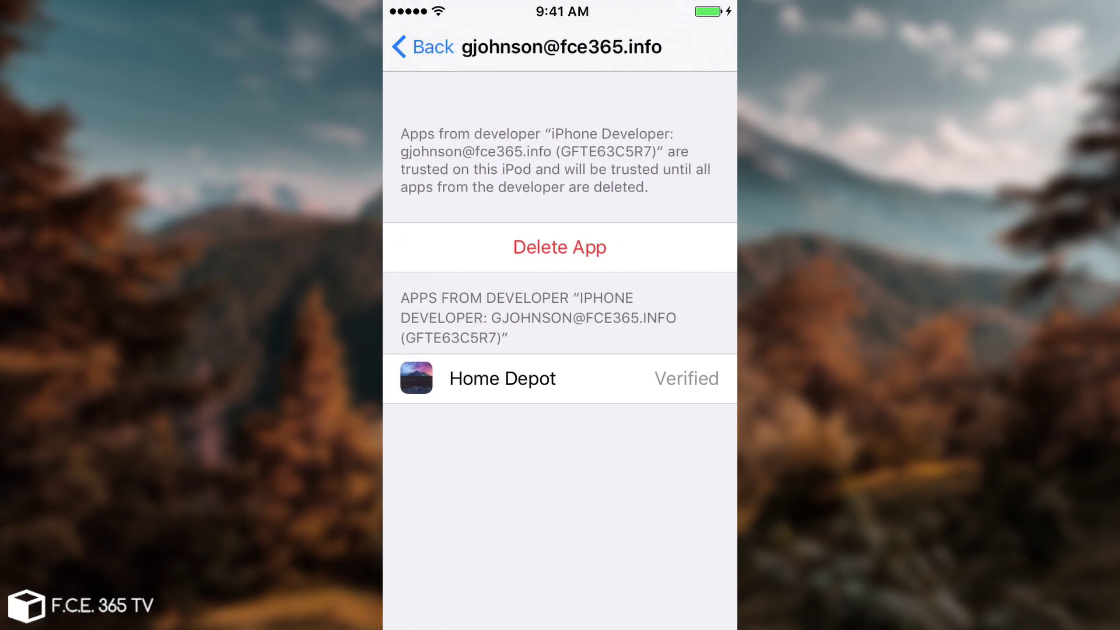
key("Home")
key("Home")
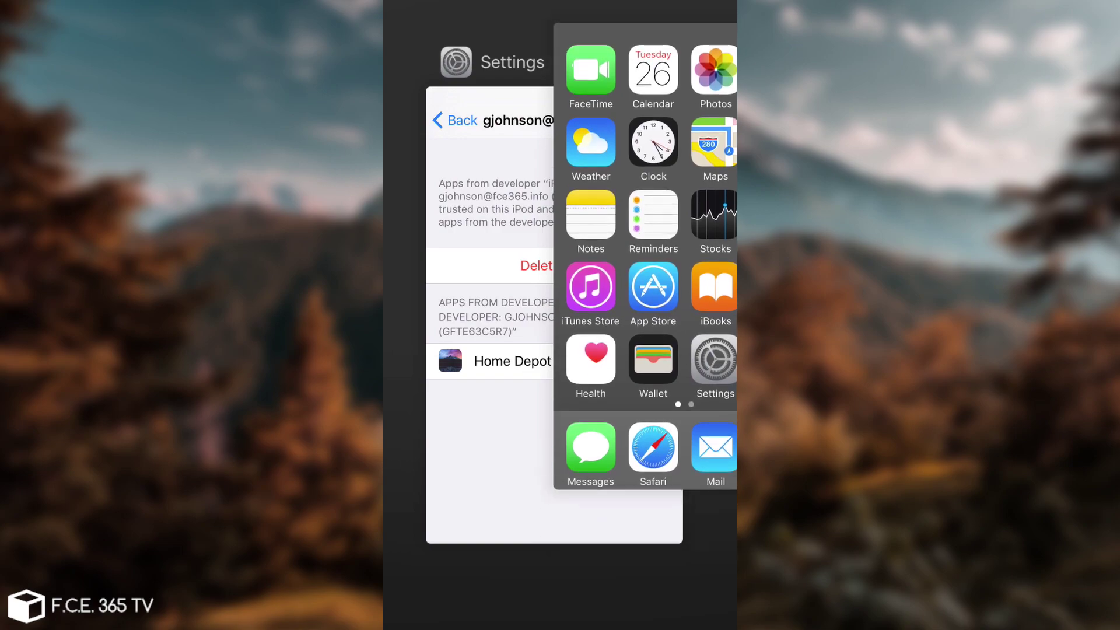
key("super+shift+h")
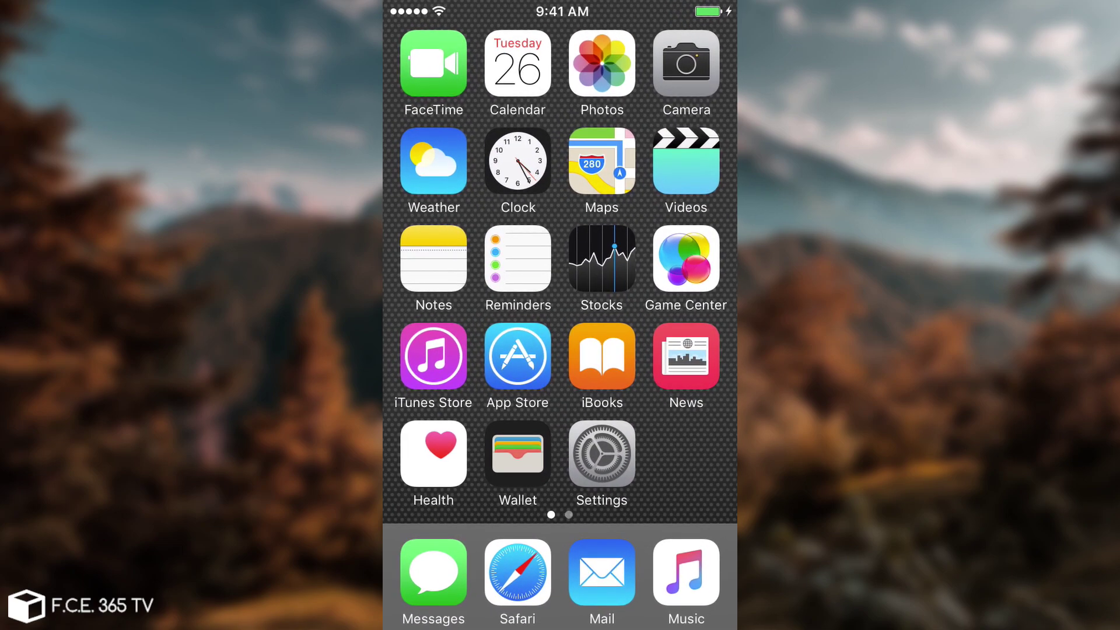
Open Home Depot and try to proceed with the jailbreak, skipping the free mixtape and cancelling custom offsets
left_click_drag(671, 350, 455, 350)
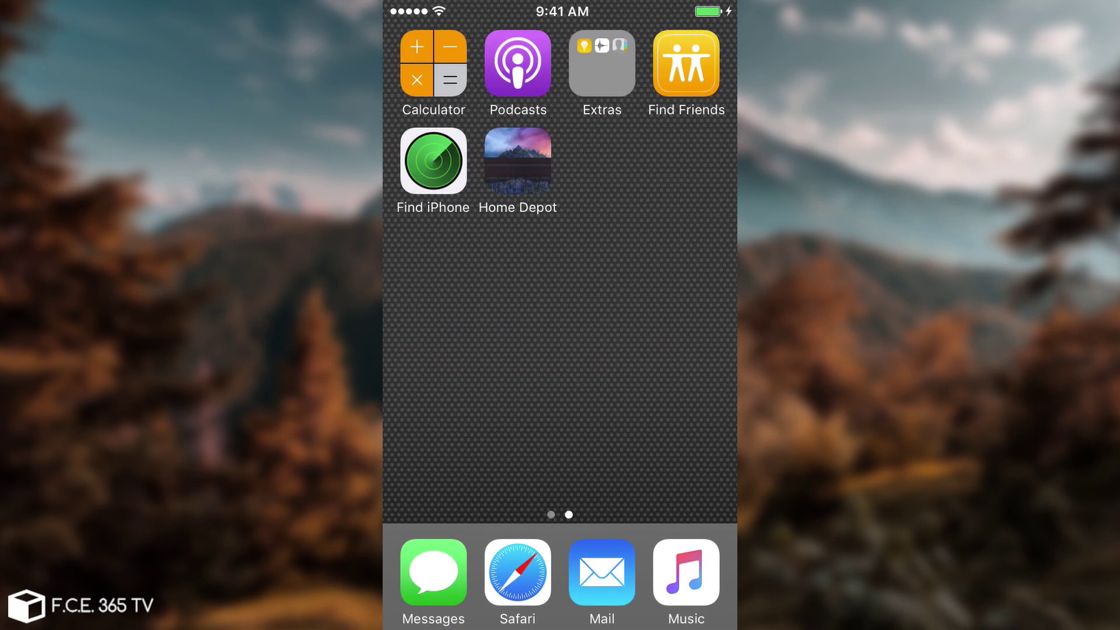
left_click(517, 160)
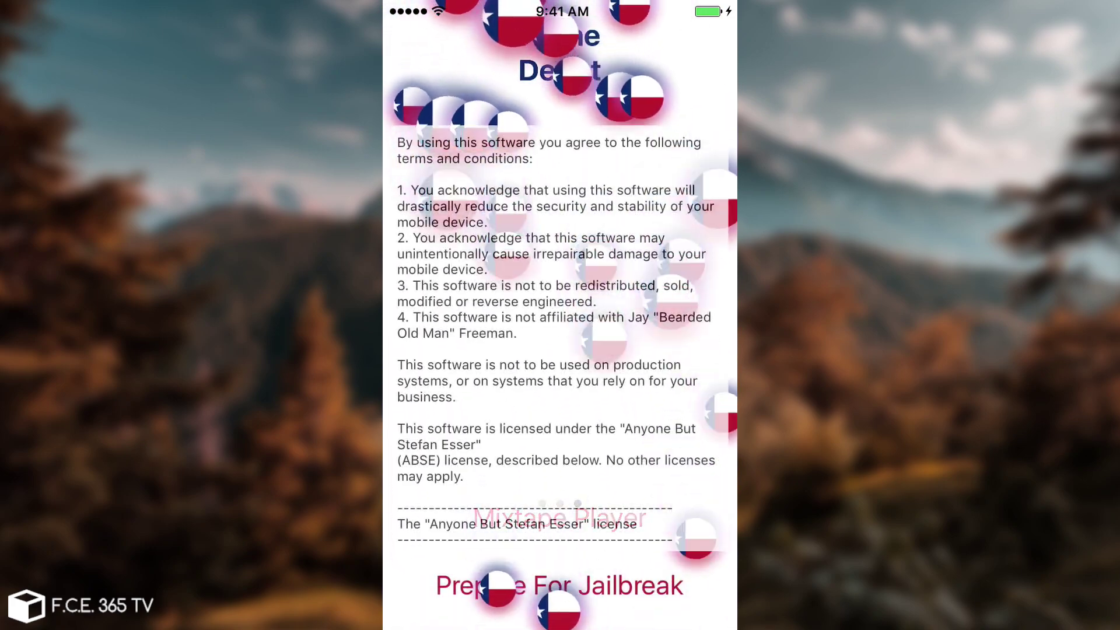
left_click(559, 585)
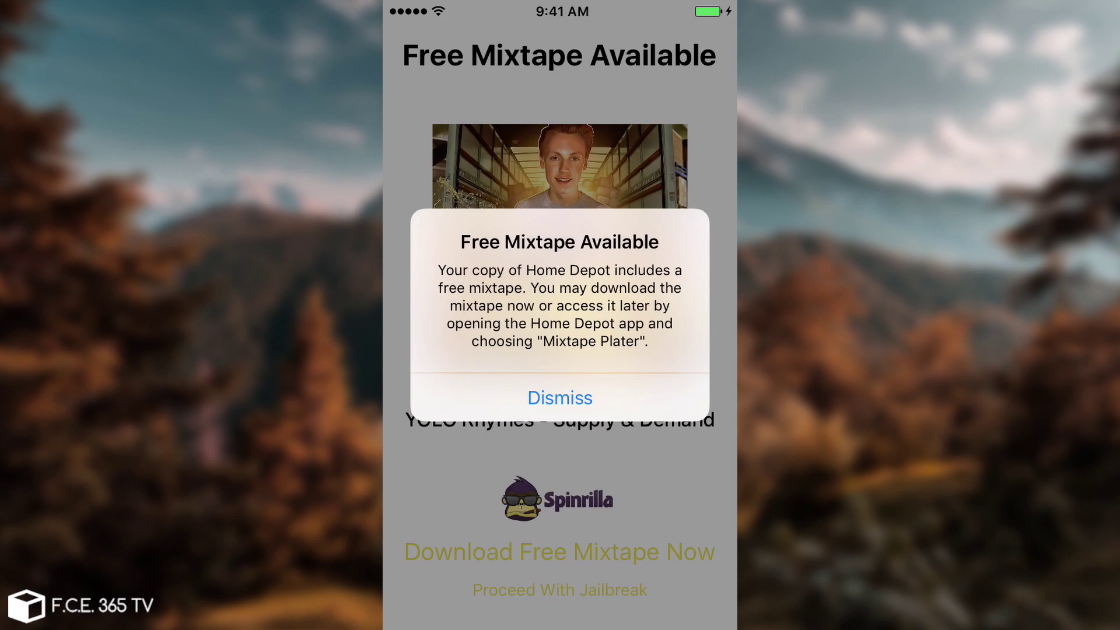
left_click(560, 398)
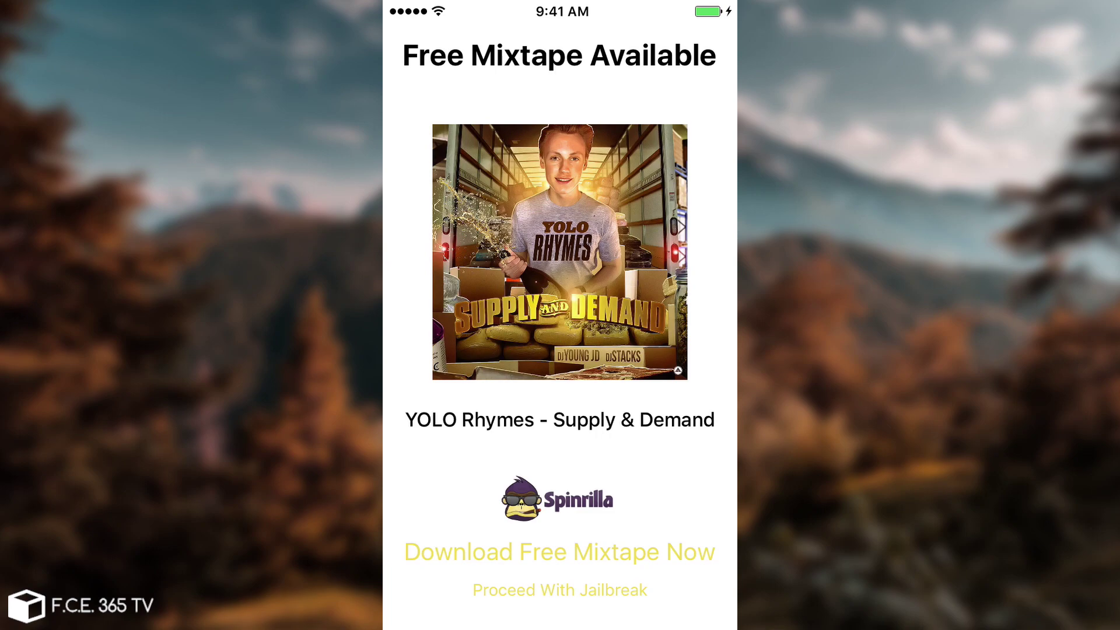
left_click(559, 590)
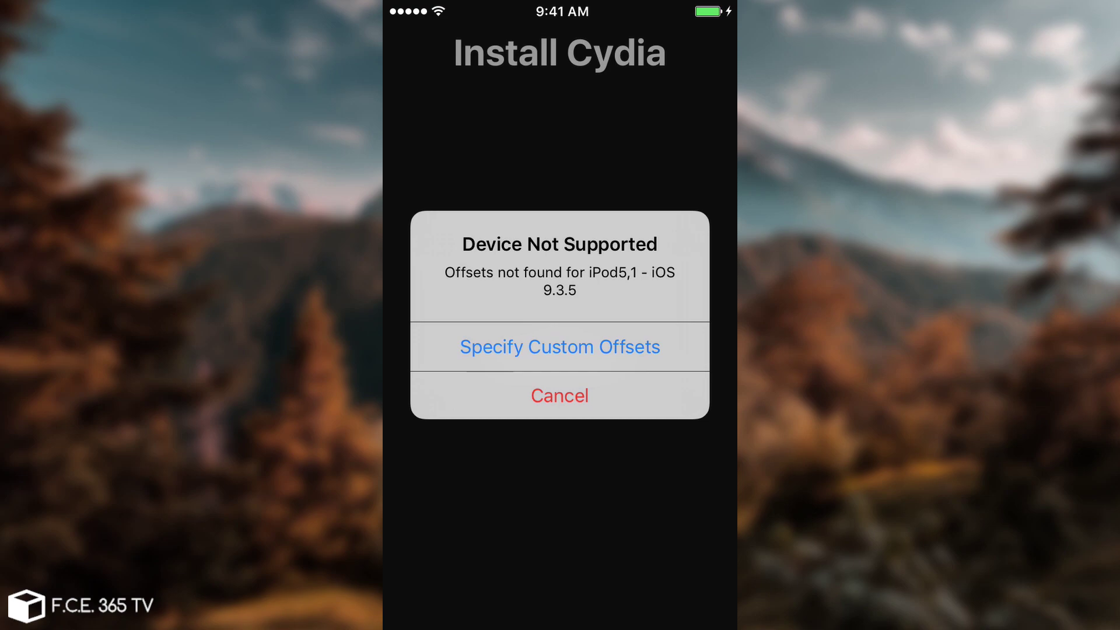
left_click(559, 396)
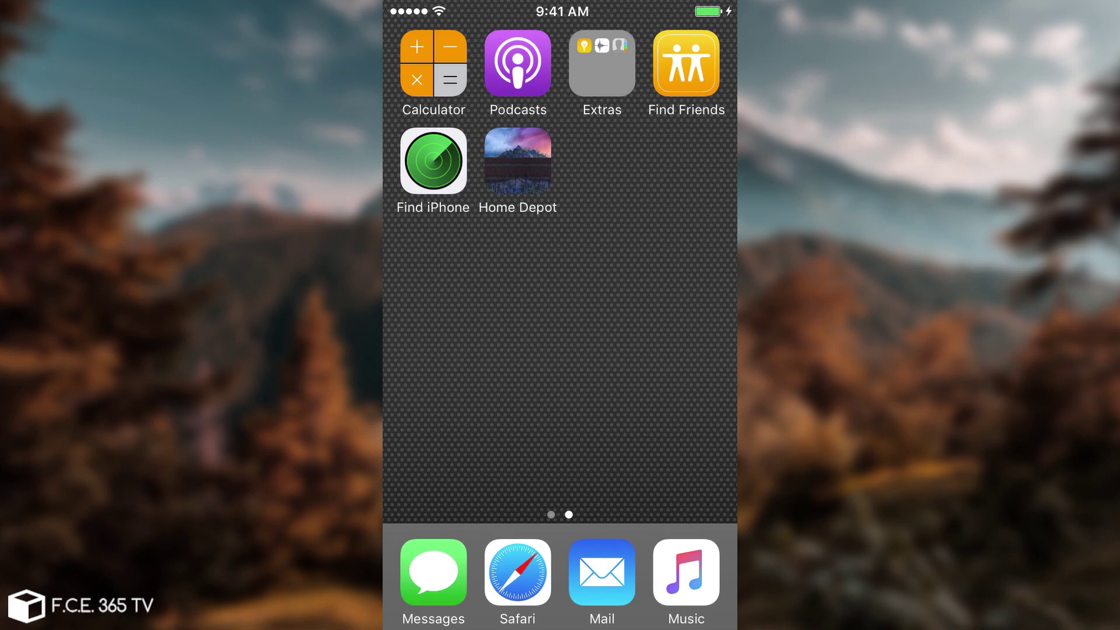
left_click_drag(467, 350, 665, 350)
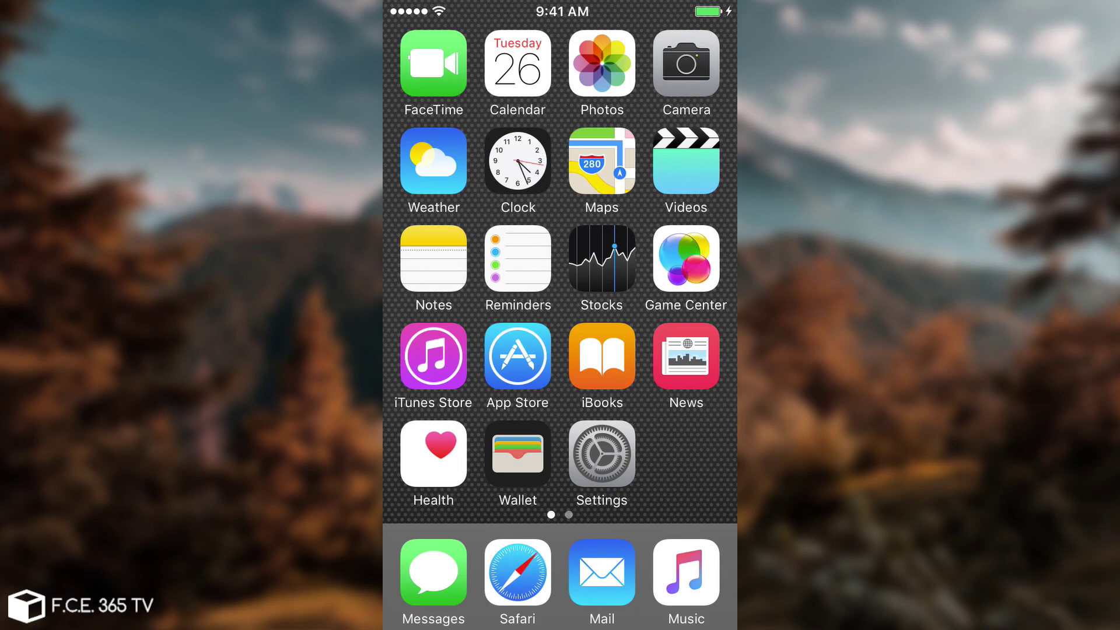
mouse_move(665, 350)
left_mouse_down()
mouse_move(467, 350)
mouse_move(654, 350)
left_mouse_up()
left_click_drag(654, 350, 466, 350)
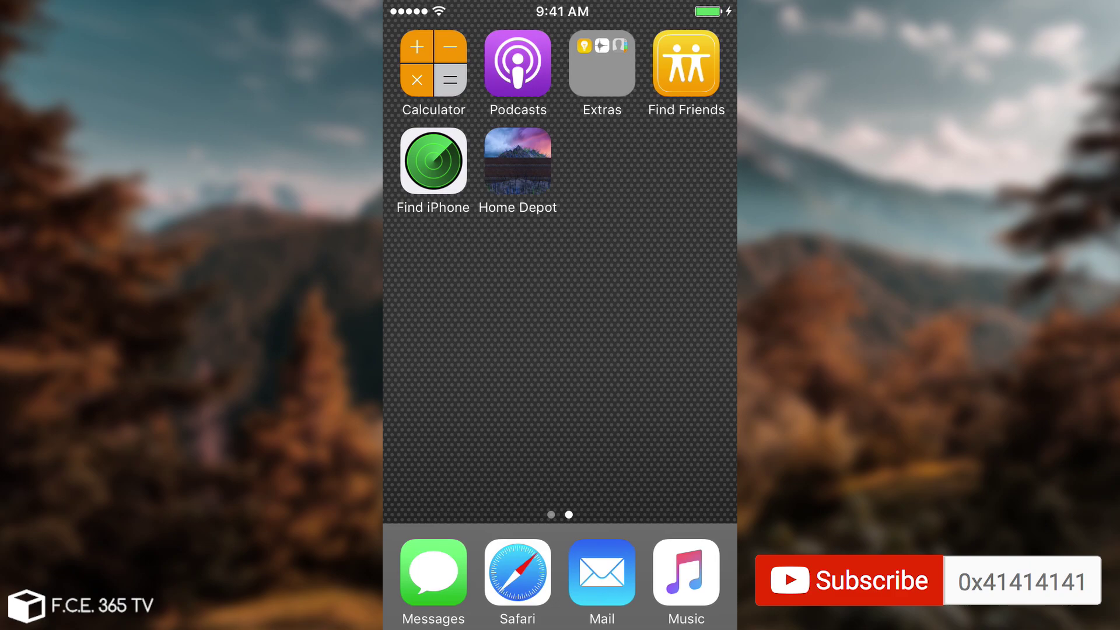
left_click_drag(455, 350, 687, 350)
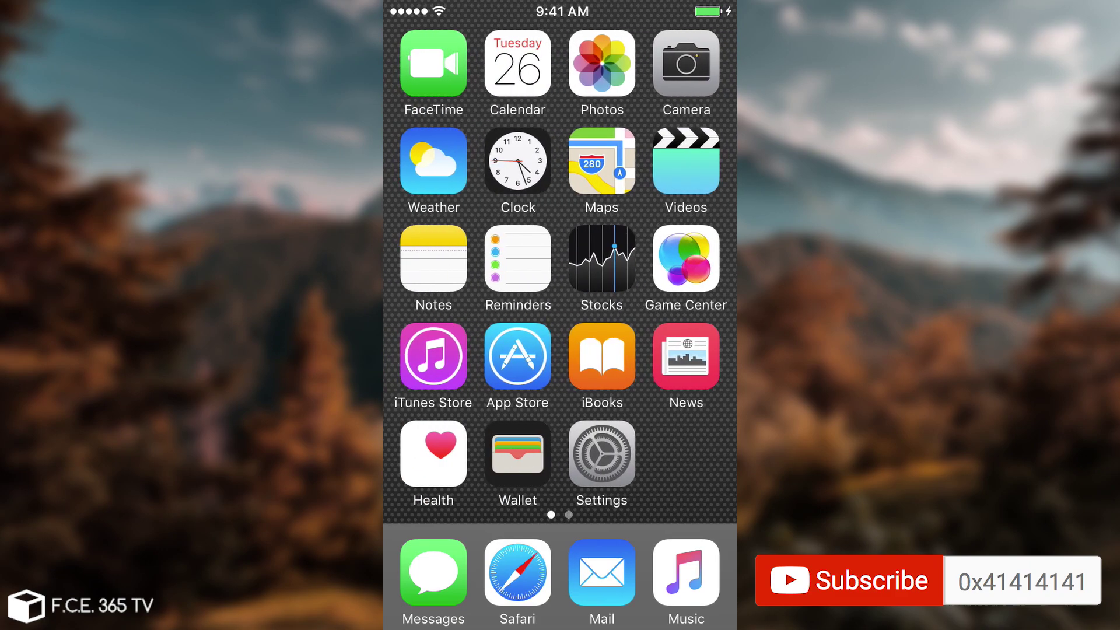